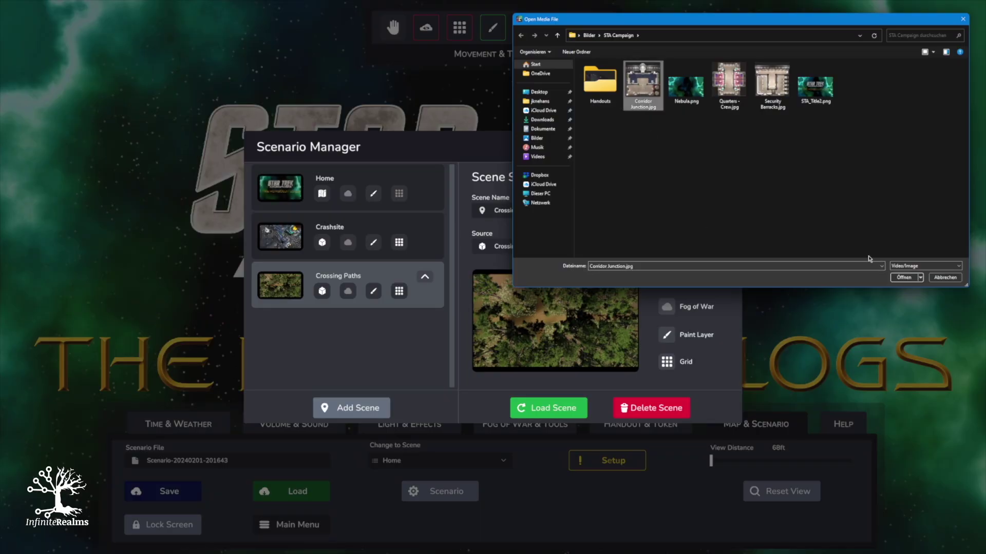
Load Corridor Junction.jpg from the STA Campaign folder as the media file.
left_click(899, 278)
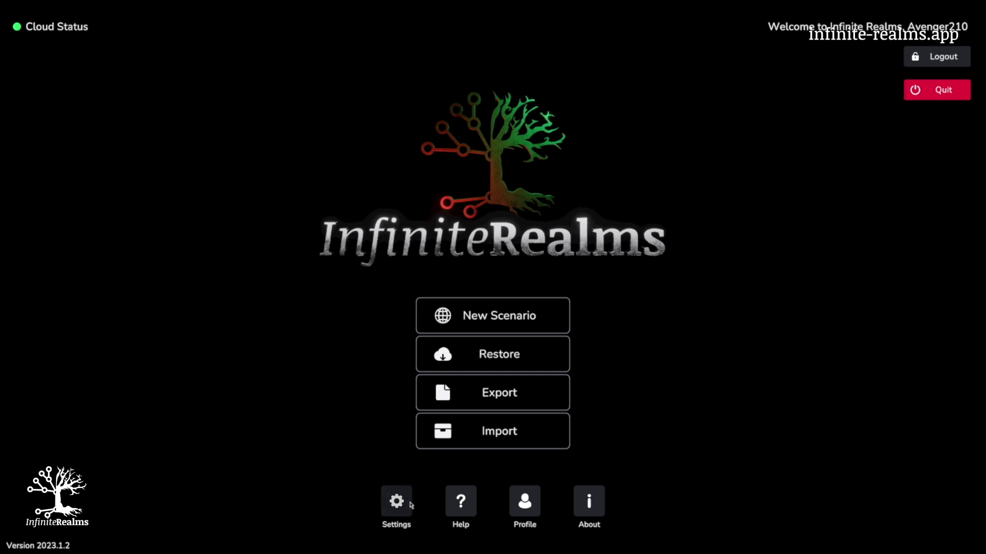
Open the application settings and view the default options.
left_click(410, 504)
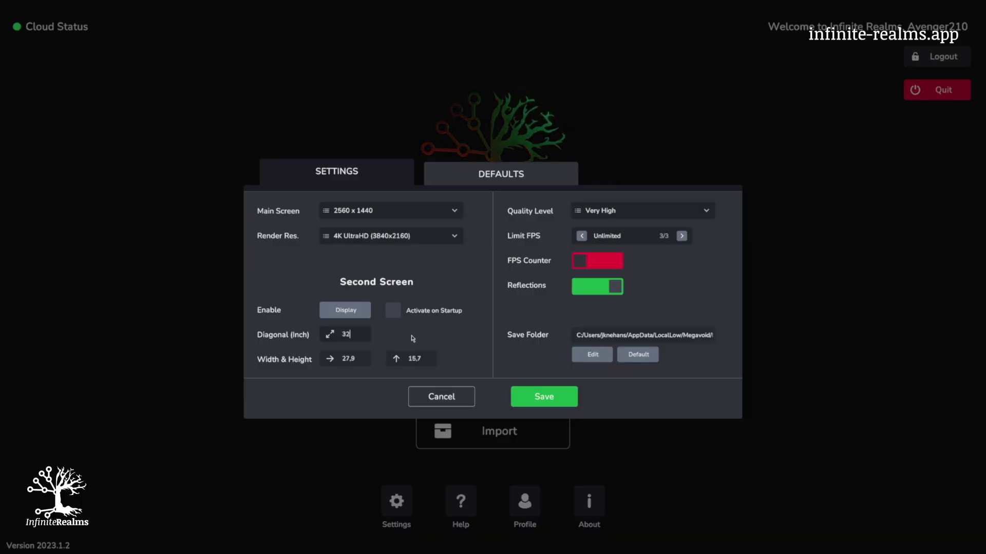
left_click(503, 183)
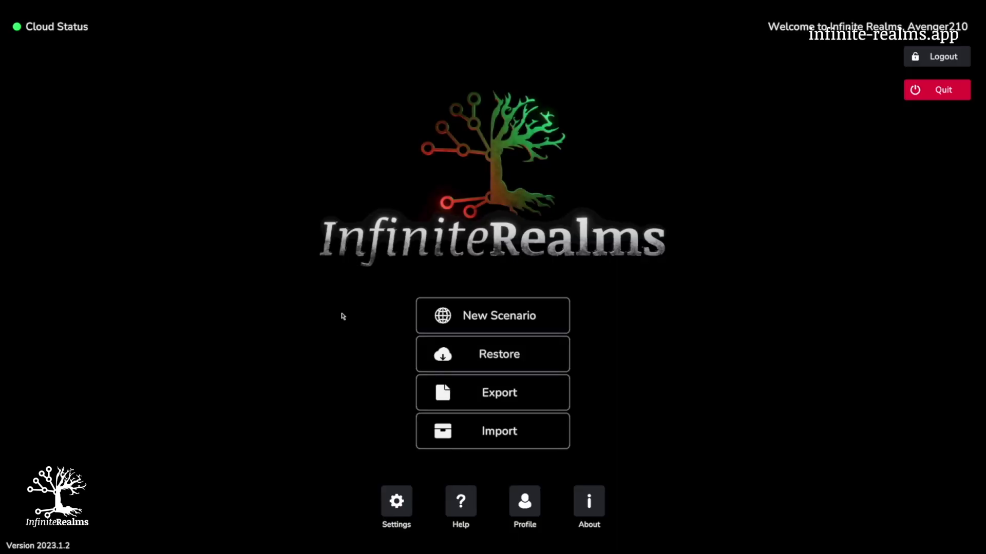
Create a new scenario from the main menu.
left_click(494, 316)
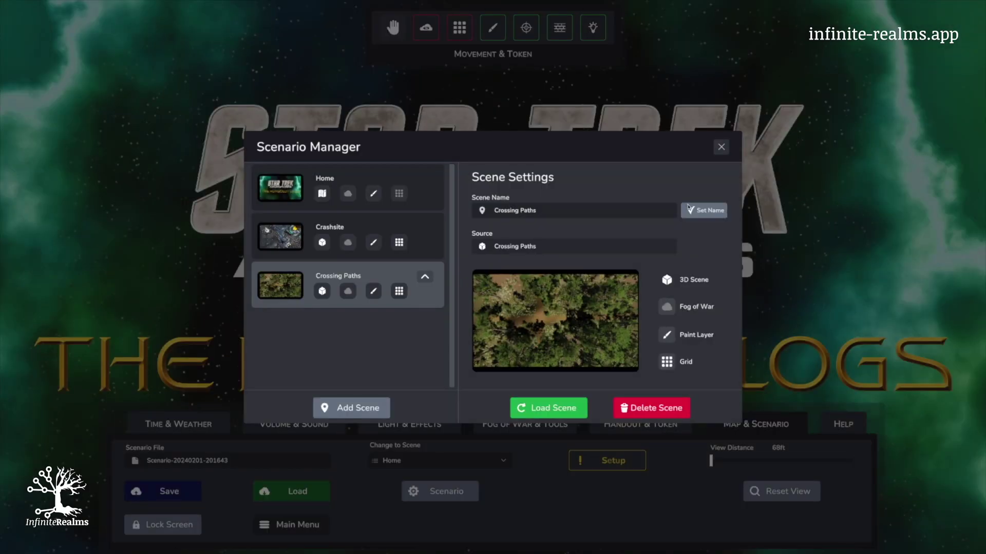
Choose a media file for the scenario and open the Corridor Junction.jpg map image.
left_click(688, 209)
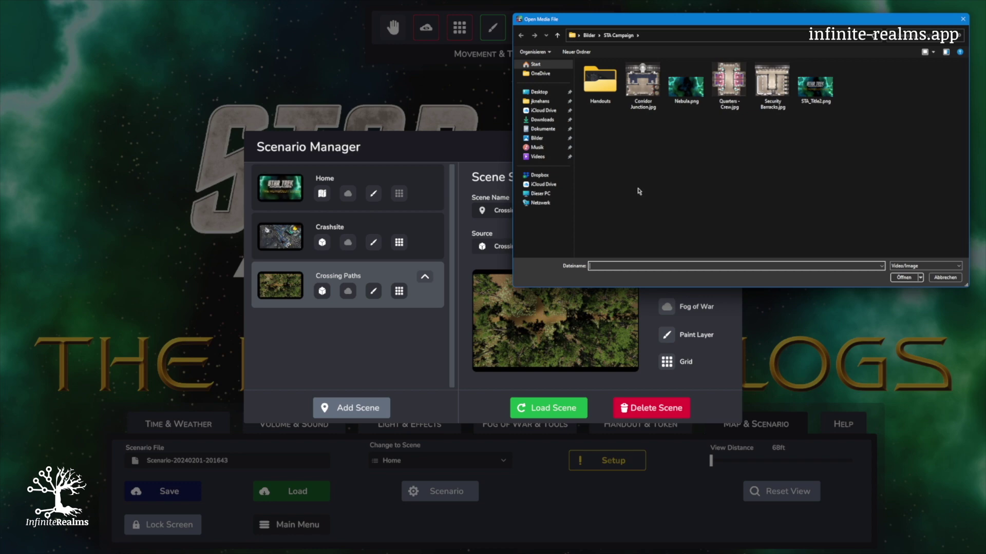
left_click(643, 95)
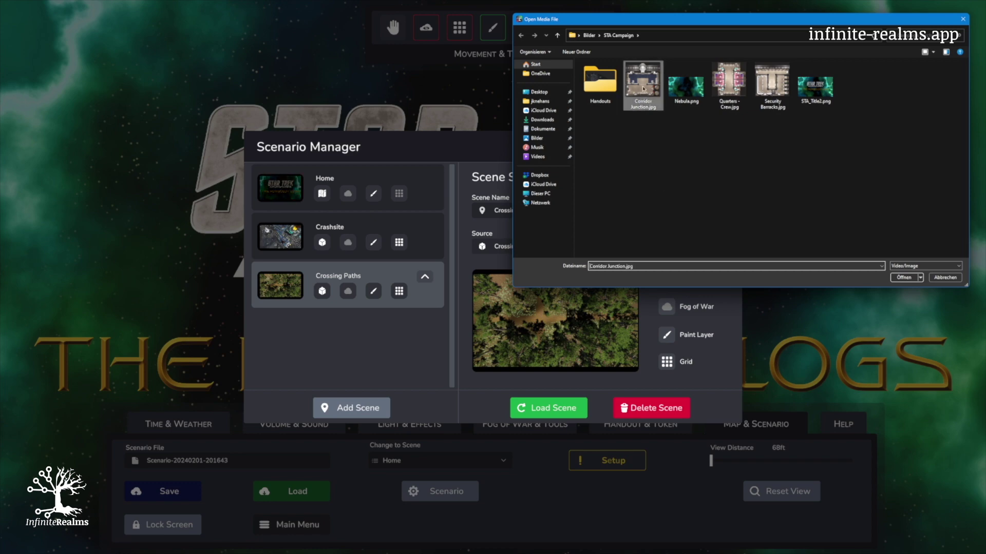
left_click(903, 277)
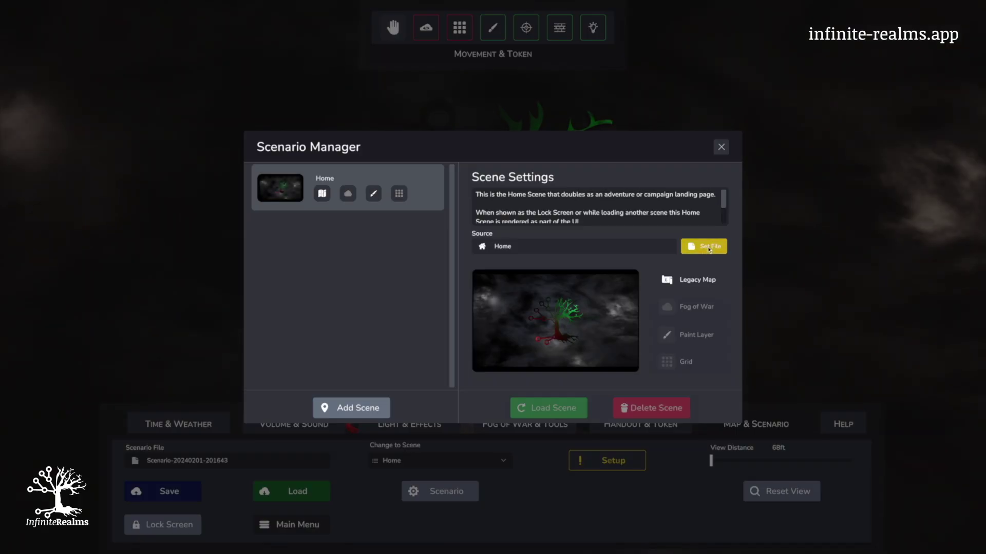
Set STA_Title2.png as the source image of the Home scene.
left_click(709, 248)
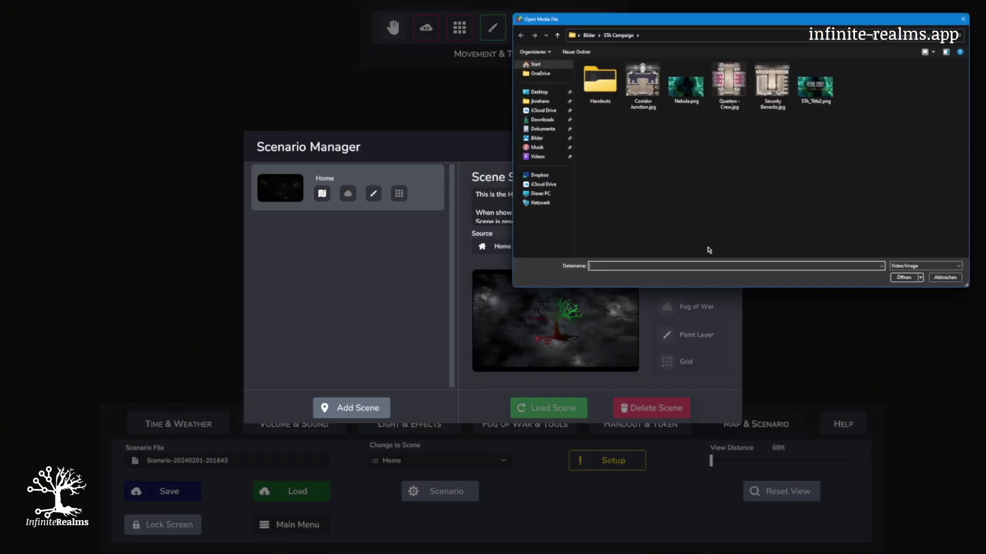
left_click(811, 96)
left_click(904, 278)
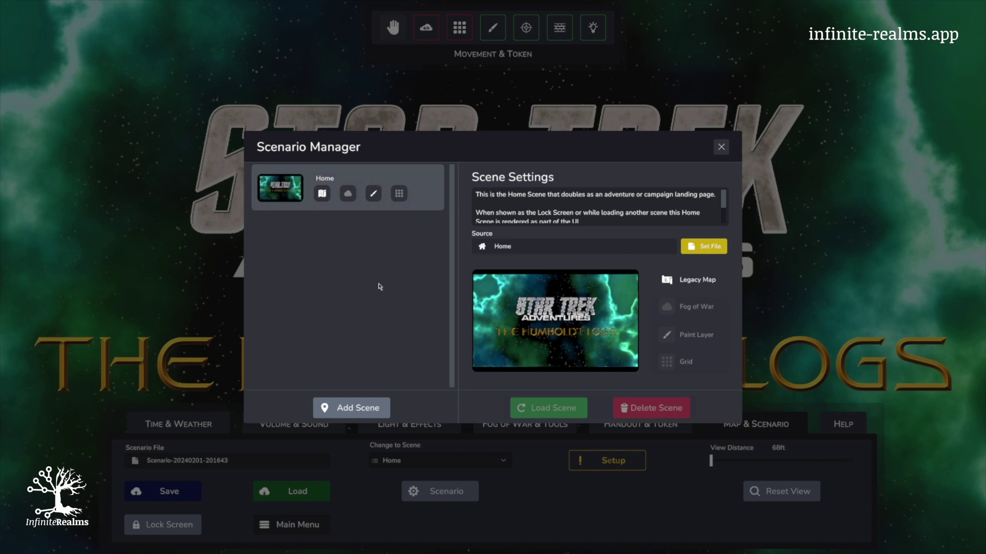
Add another scene to the scenario.
left_click(359, 408)
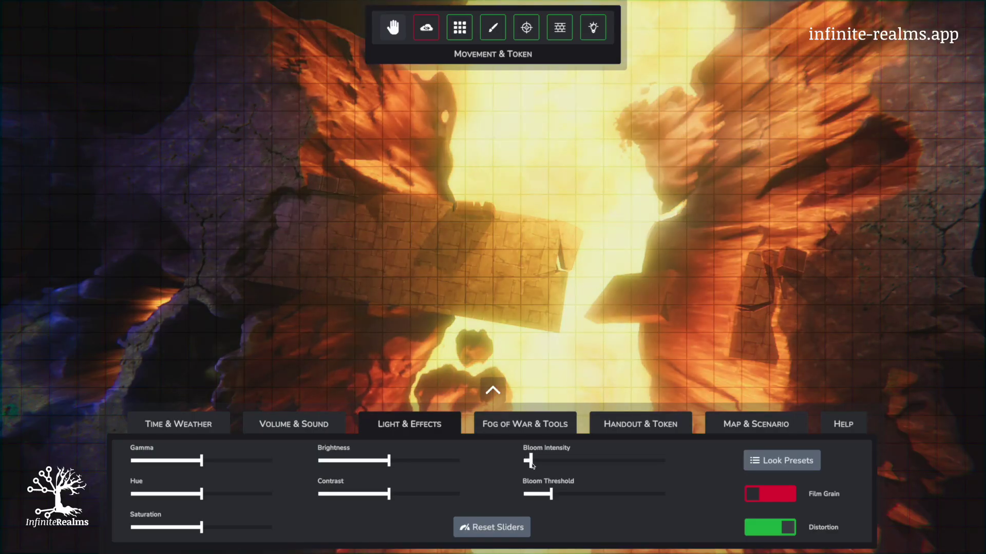
Adjust the bloom intensity of the lava map scene.
left_click_drag(573, 477, 585, 479)
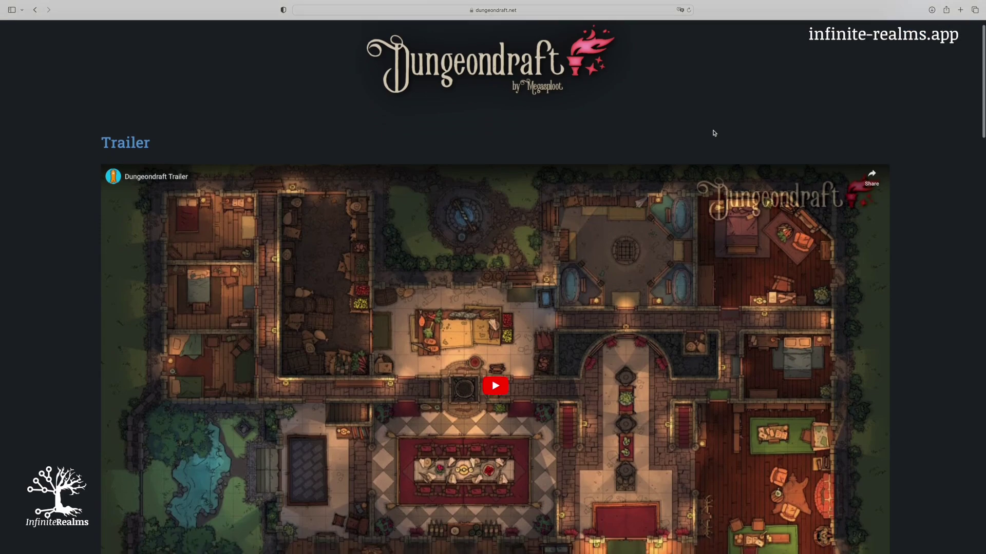
Switch to the browser and look over the Dungeondraft and Dungeon Alchemist map-making websites.
scroll(710, 132, "down", 2)
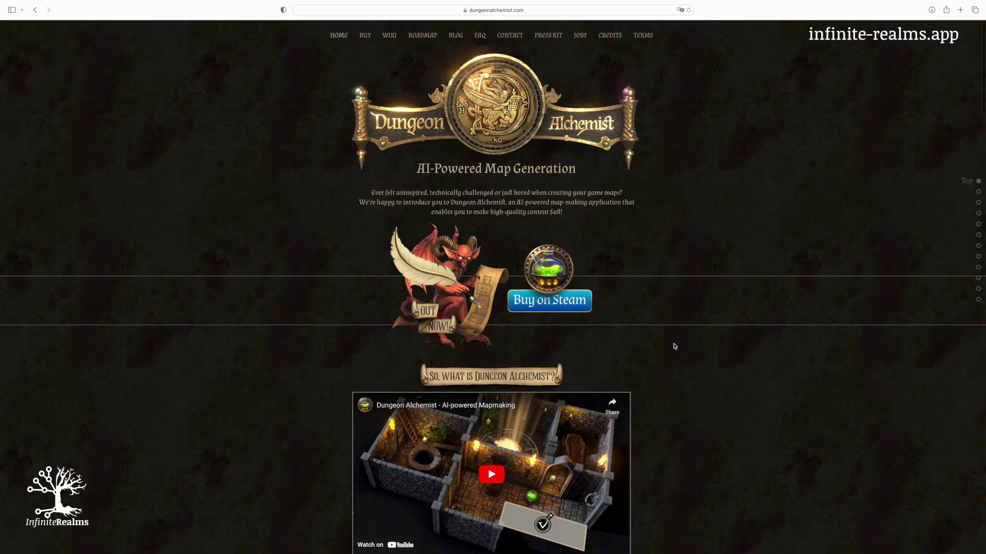
scroll(675, 346, "down", 2)
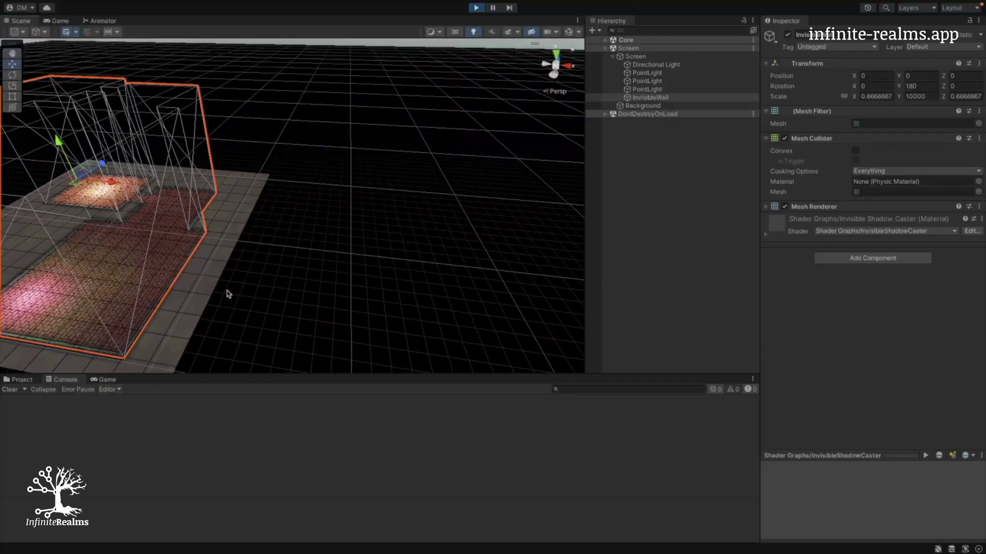
left_click_drag(228, 293, 248, 281)
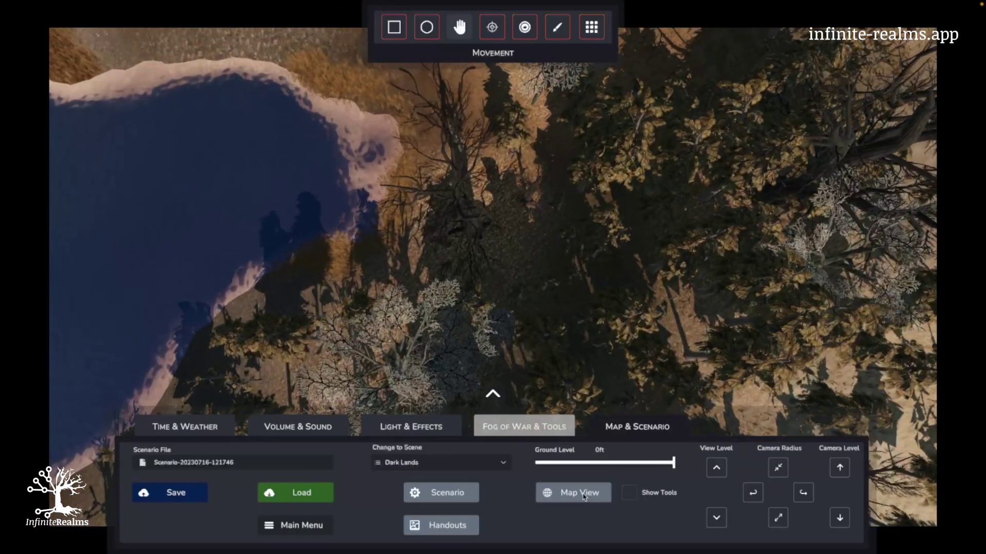
Switch the Dark Lands scene to the map view.
left_click(583, 497)
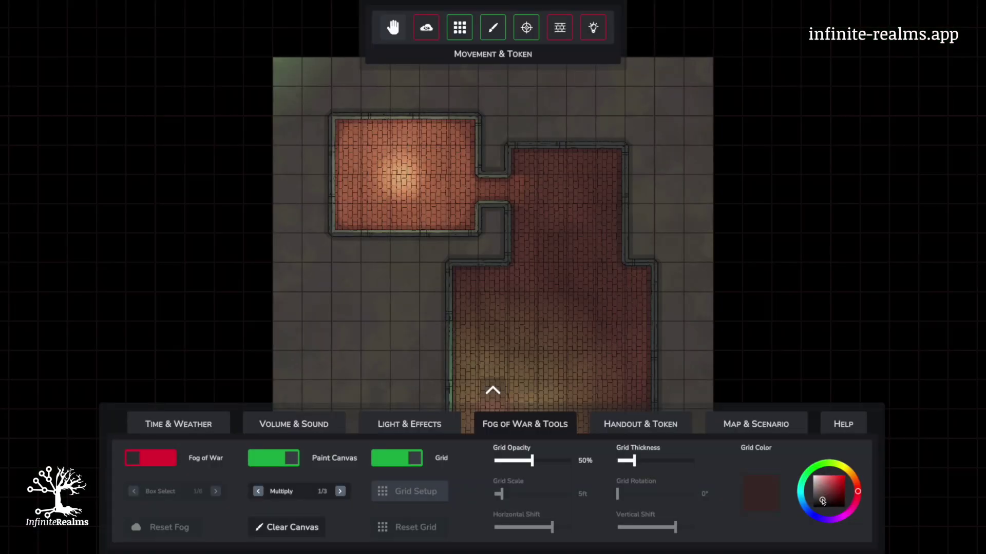
Adjust the grid color of the dungeon map to a dark red shade.
mouse_move(823, 502)
left_mouse_down()
mouse_move(812, 508)
mouse_move(824, 498)
left_mouse_up()
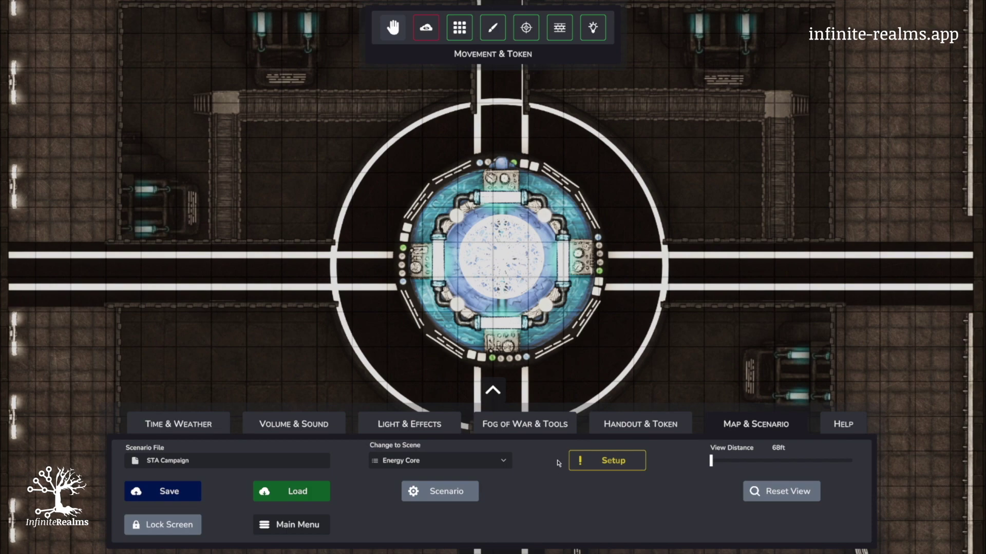
Open the legacy file setup for the Energy Core map, fine-tune the manual scale and reduce the detail scale to about half.
left_click(607, 461)
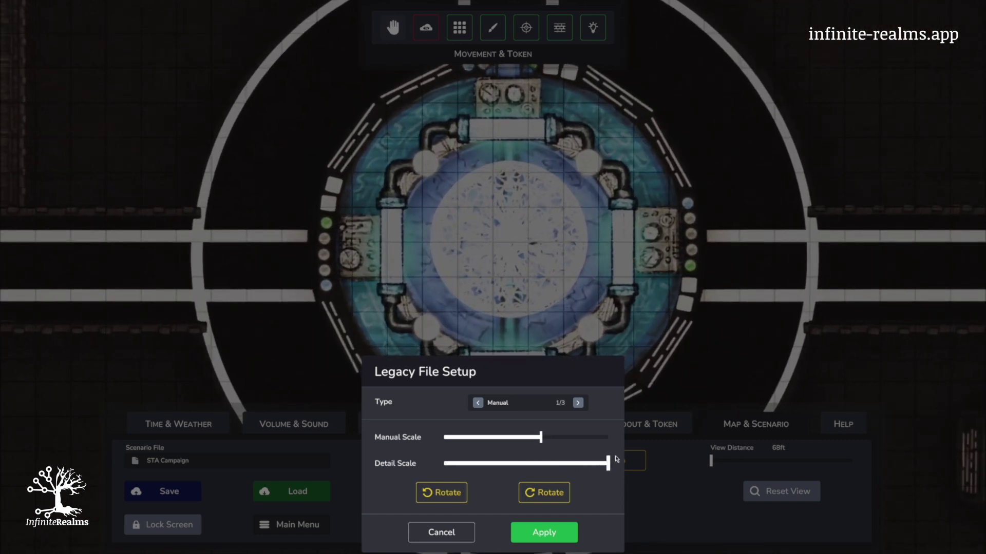
left_click_drag(542, 439, 530, 465)
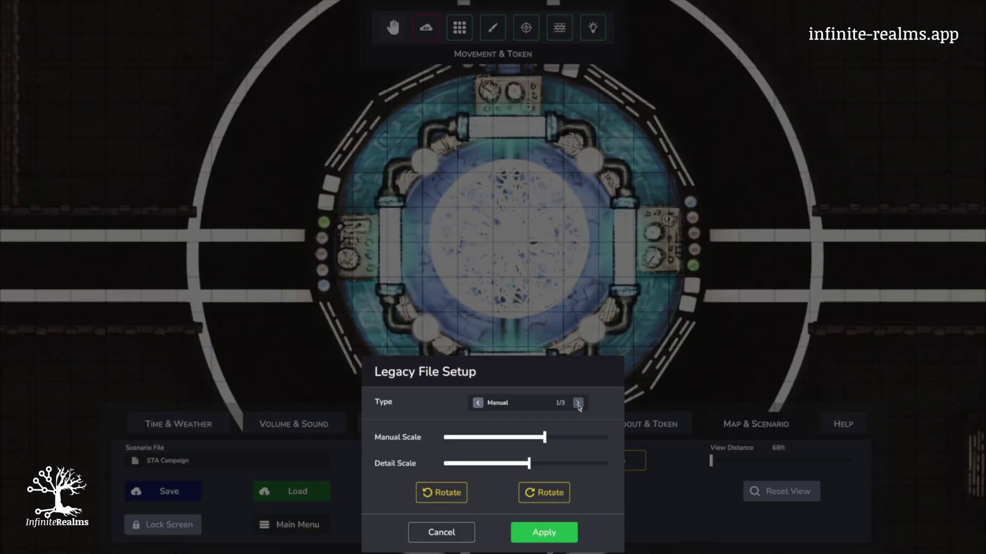
Change the map setup type to Grid Cell Count and enter 58 horizontal grid cells.
left_click(578, 403)
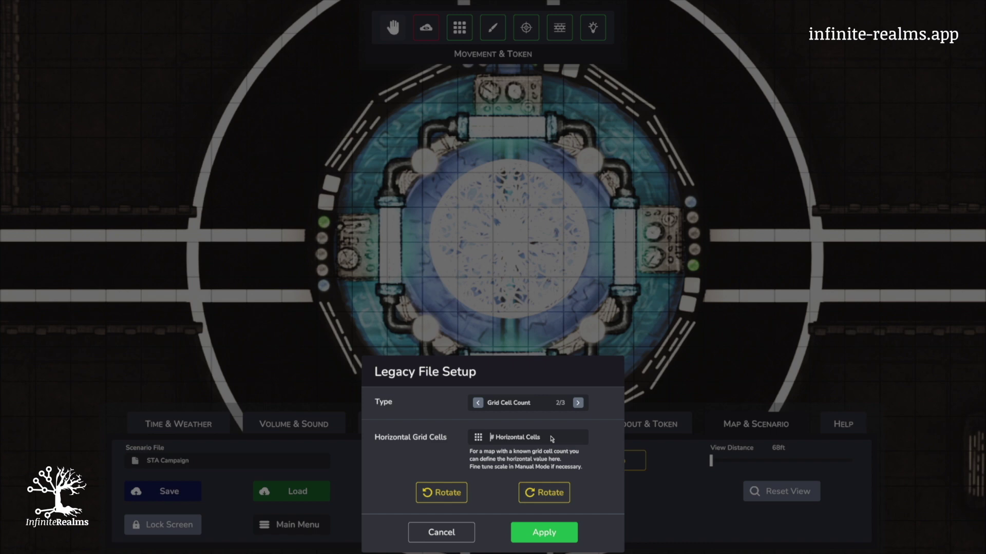
type("58")
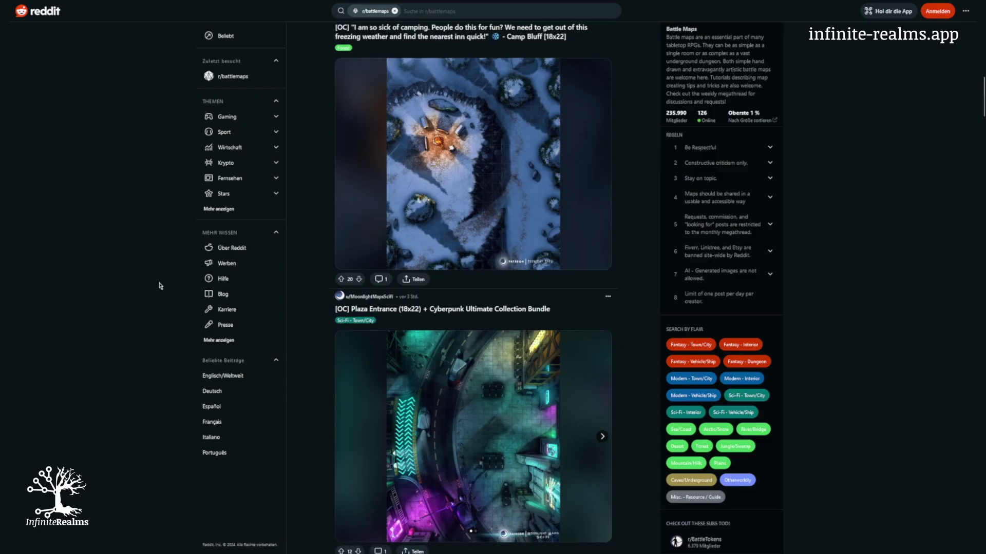
Browse the r/battlemaps feed on Reddit and examine the grid dimensions given in the map post titles.
scroll(159, 285, "down", 4)
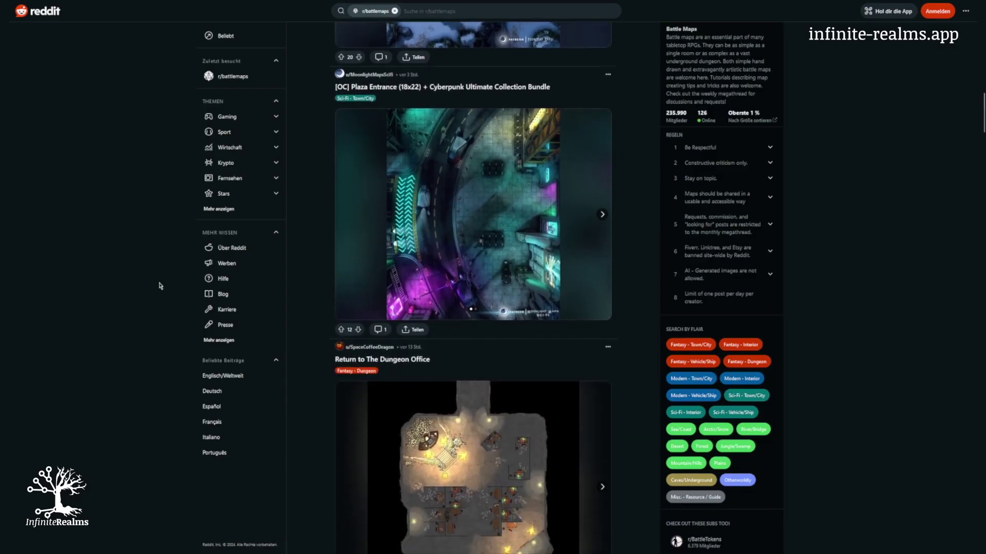
scroll(161, 286, "down", 6)
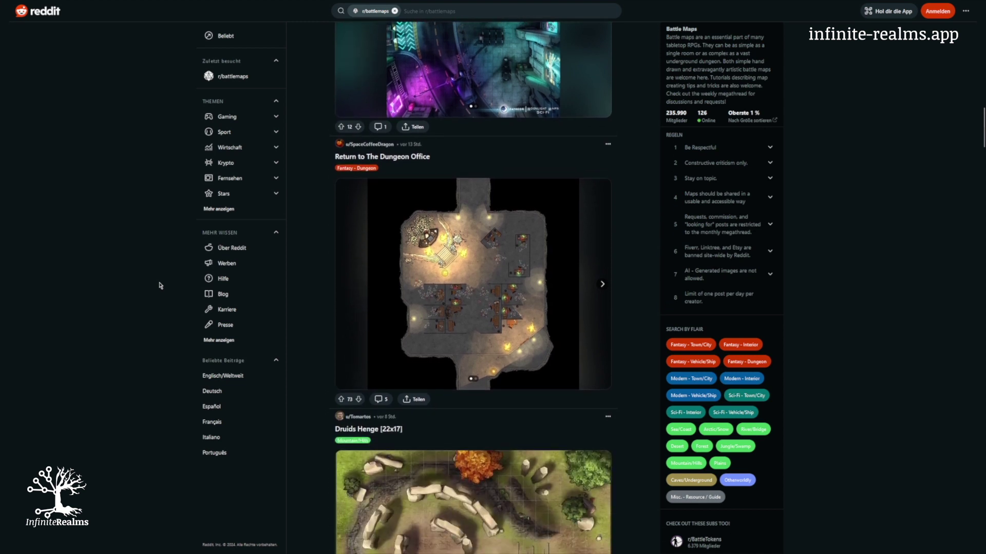
scroll(160, 286, "down", 7)
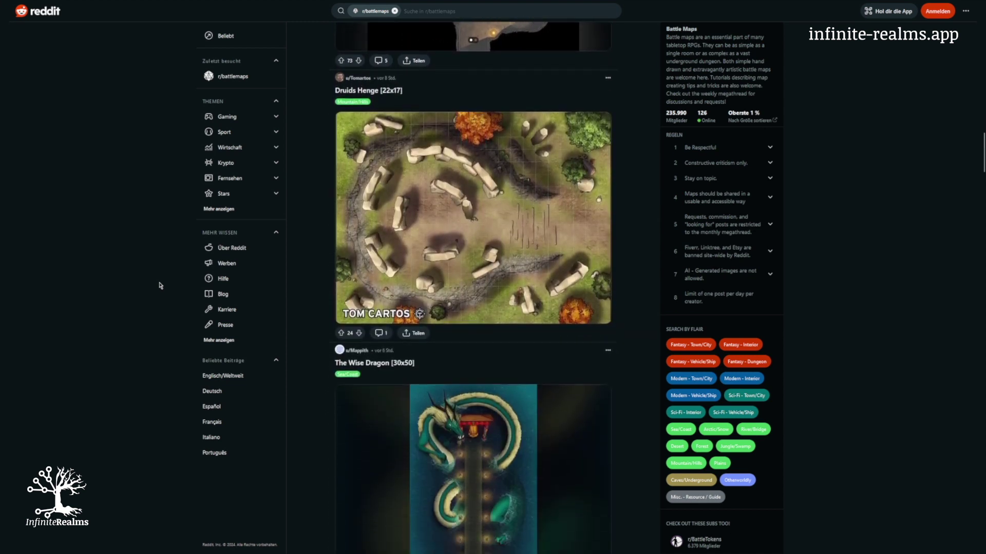
scroll(161, 286, "down", 5)
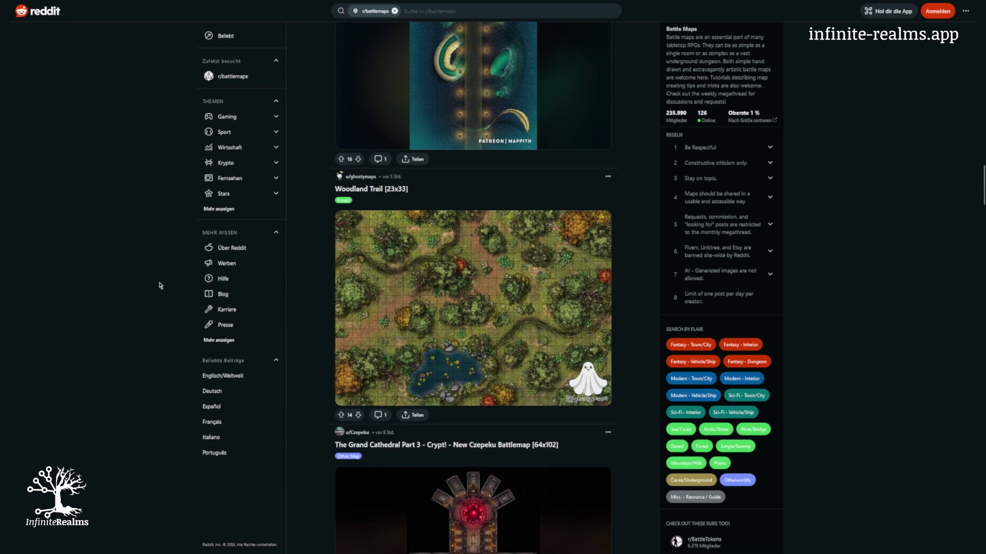
scroll(160, 286, "down", 12)
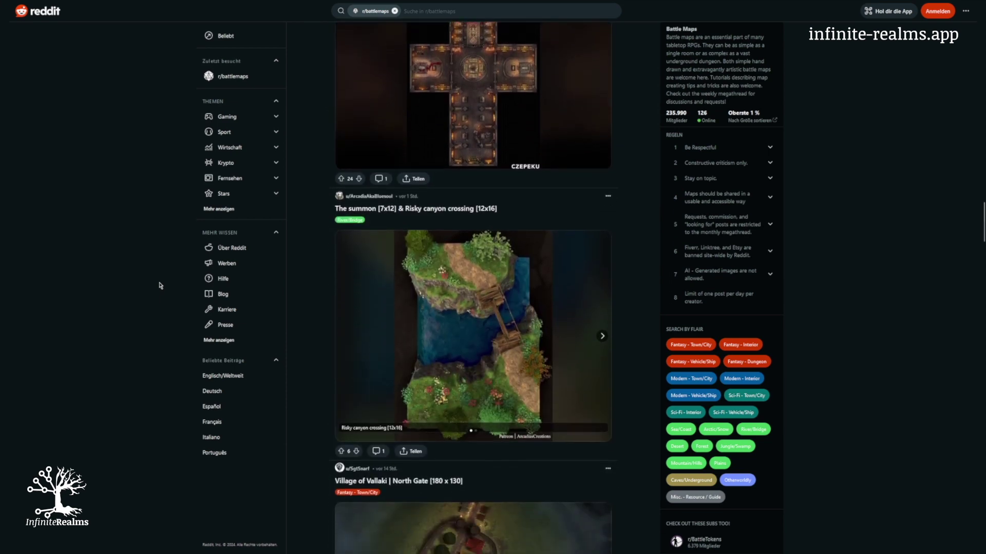
scroll(160, 285, "down", 4)
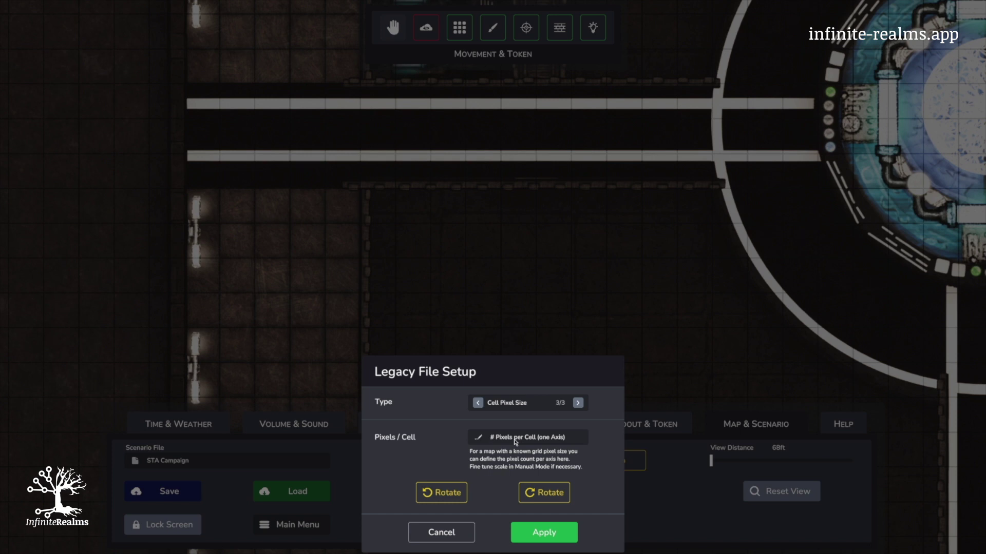
Set the Cell Pixel Size to 72 pixels per cell and apply the map setup.
type("72")
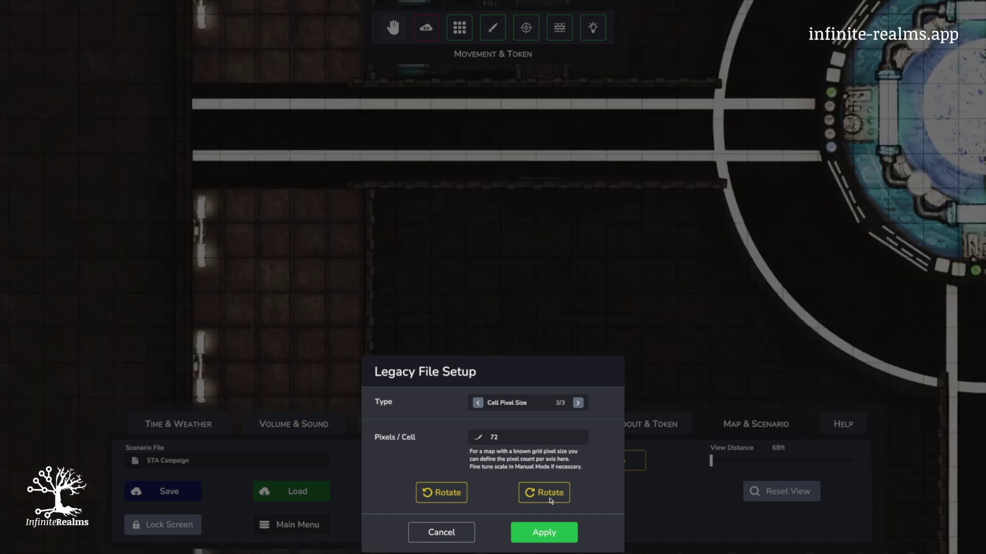
left_click(535, 534)
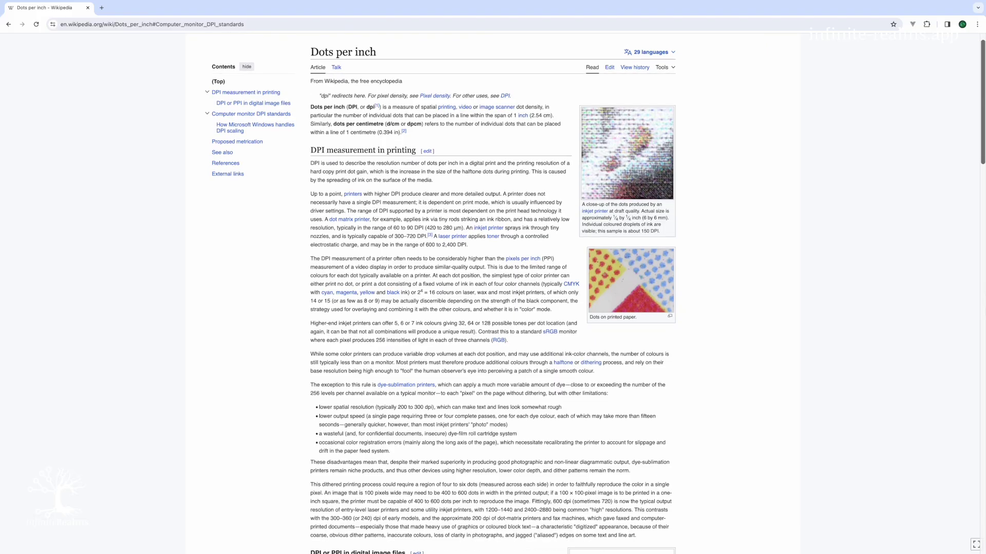
Read through the Wikipedia article on dots per inch in the browser.
scroll(493, 293, "down", 3)
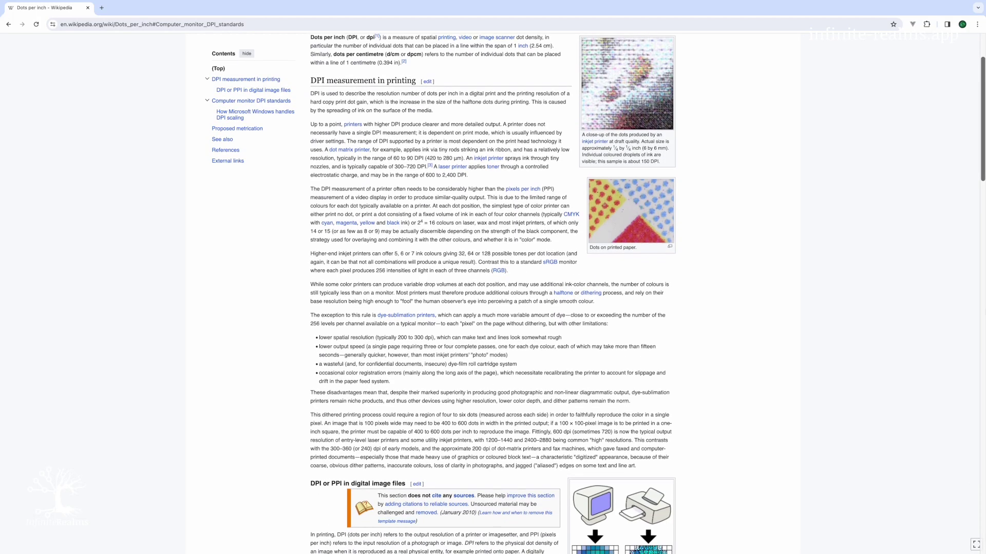